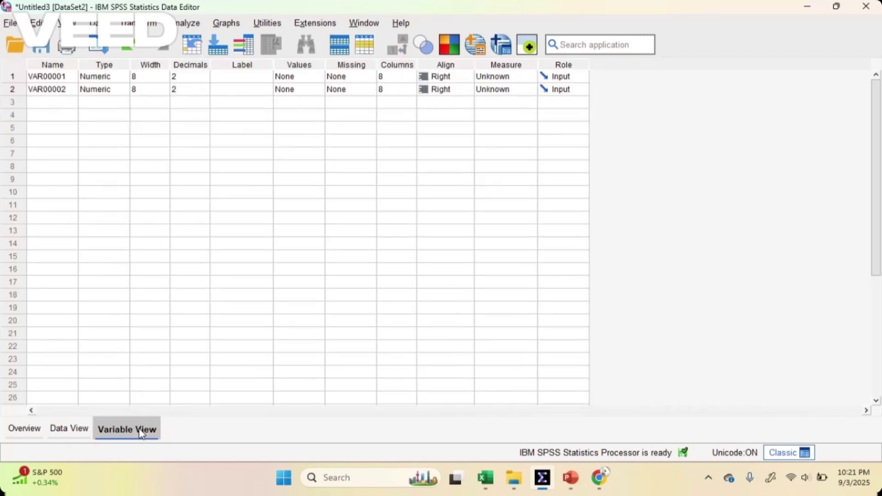
# - Rename the first variable to X and the second variable to Y
pyautogui.click(61, 77)
pyautogui.write('X')
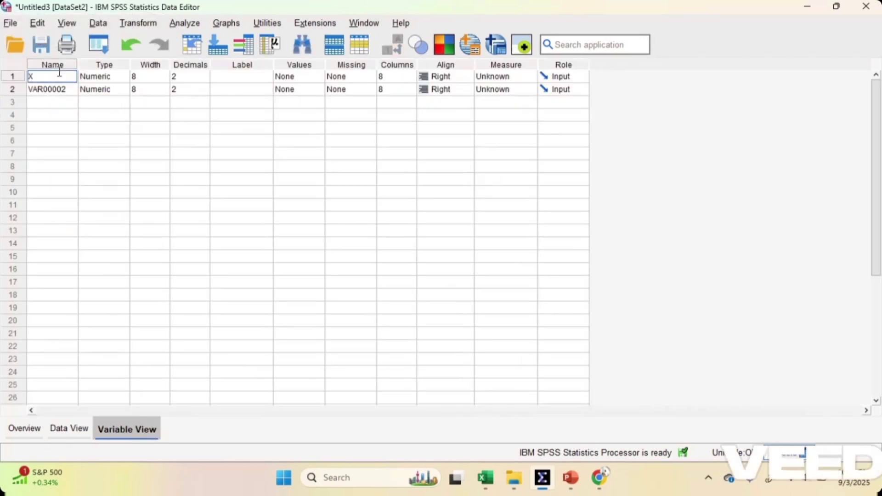
pyautogui.press('Return')
pyautogui.write('Y')
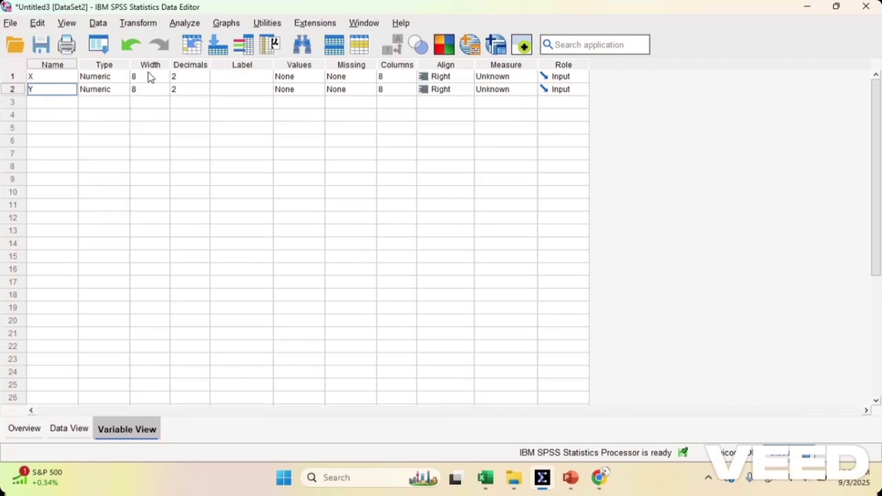
# - Set the decimals of variables X and Y to 0
pyautogui.click(175, 78)
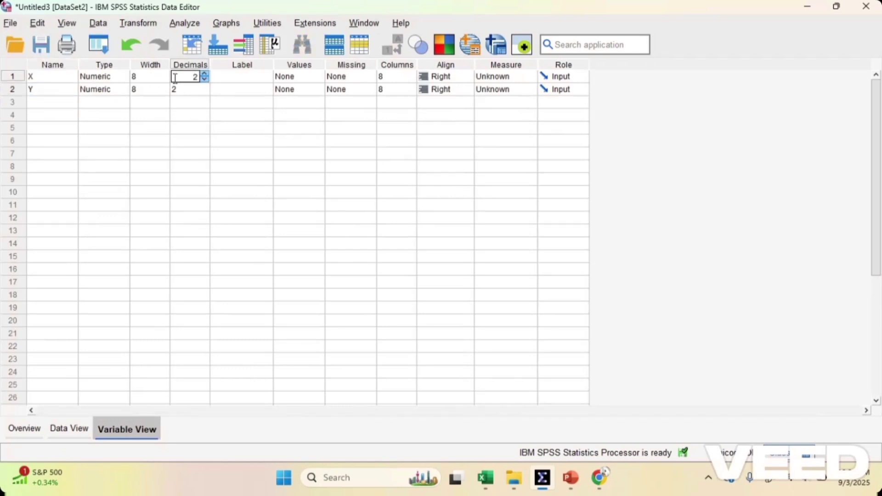
pyautogui.doubleClick(175, 77)
pyautogui.write('0')
pyautogui.click(183, 91)
pyautogui.doubleClick(184, 91)
pyautogui.write('0')
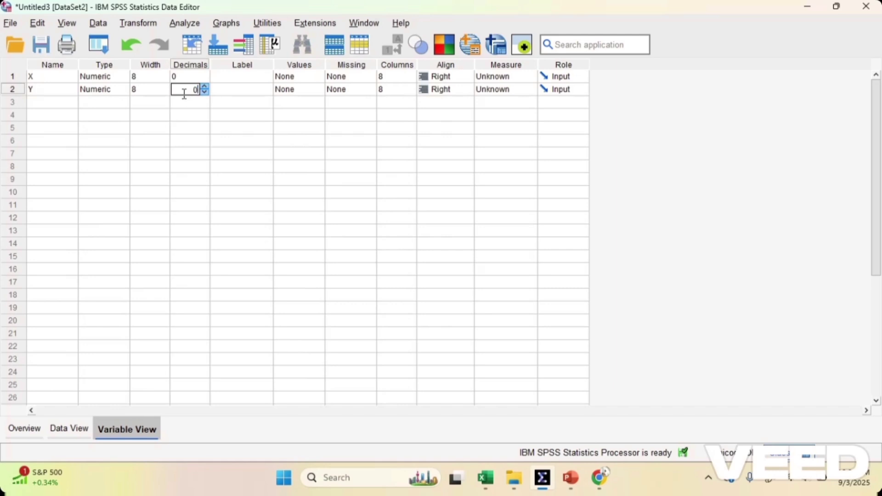
pyautogui.click(355, 151)
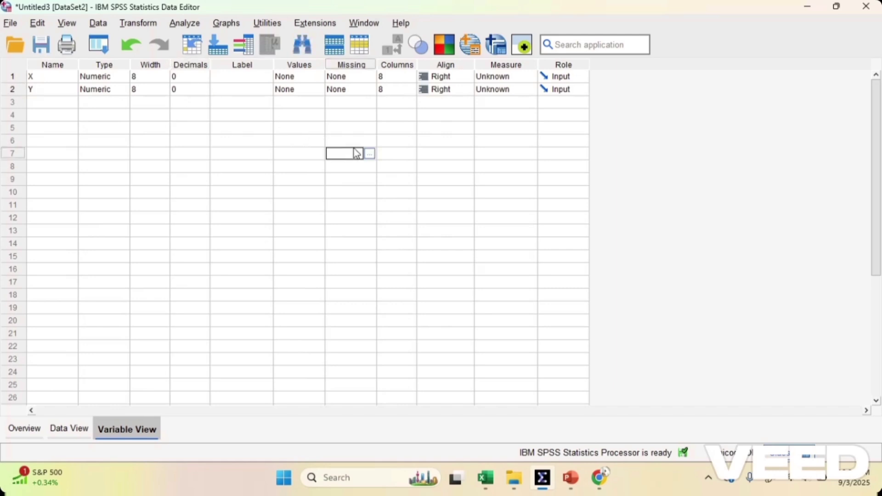
# - Set the alignment of variables X and Y to Center
pyautogui.click(428, 69)
pyautogui.click(435, 77)
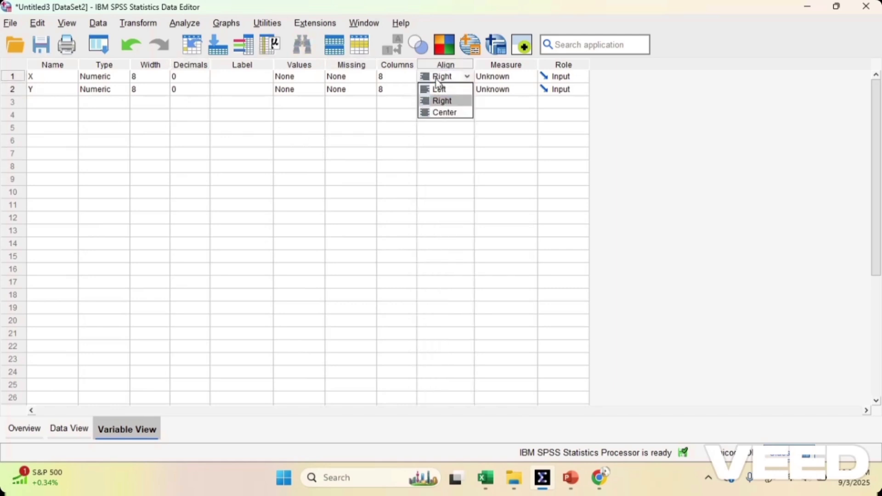
pyautogui.click(450, 112)
pyautogui.click(447, 91)
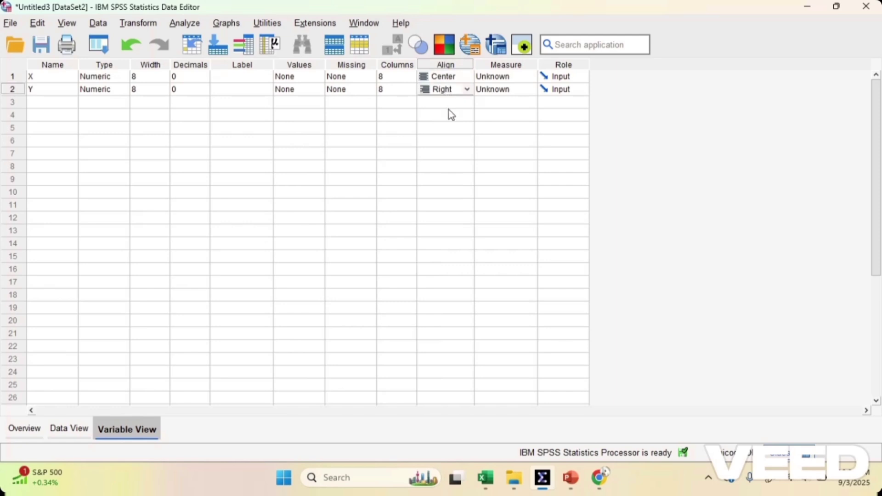
pyautogui.click(448, 94)
pyautogui.click(454, 126)
# - Set the measurement level of variables X and Y to Scale
pyautogui.click(493, 79)
pyautogui.click(493, 79)
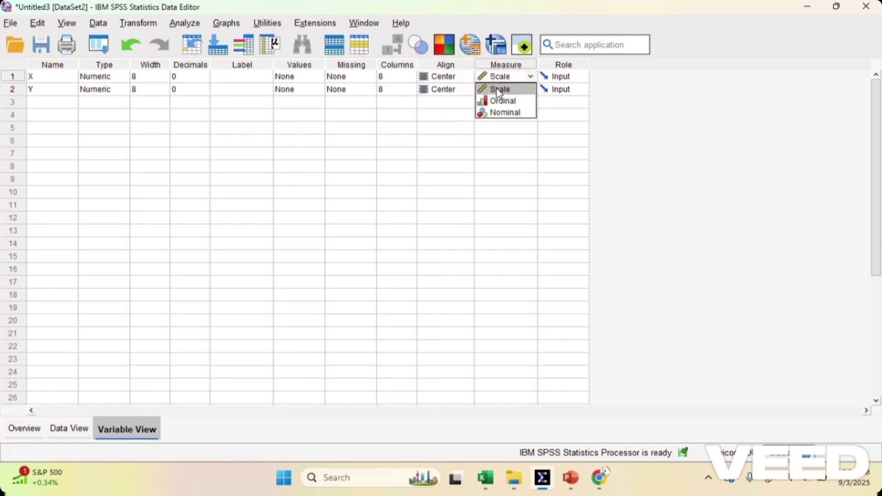
pyautogui.click(498, 88)
pyautogui.click(499, 91)
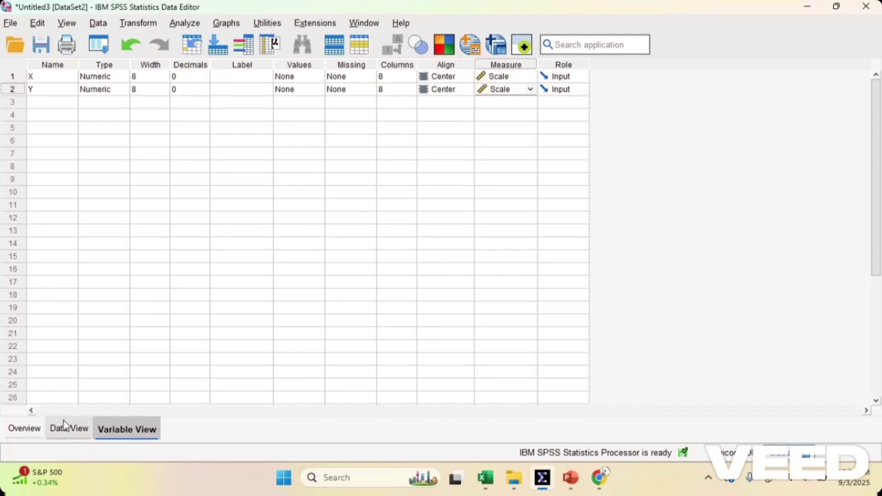
# - Label variable X as "Jam Kerja" and variable Y as "Produksi"
pyautogui.click(246, 76)
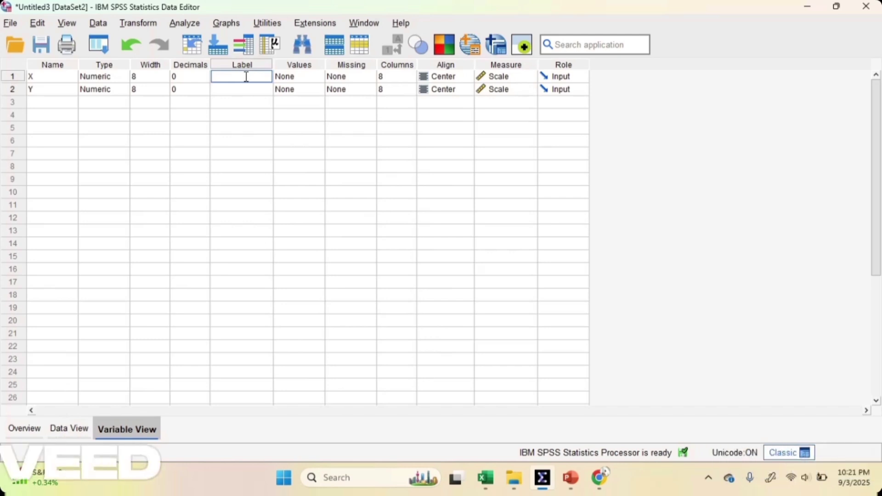
pyautogui.write('J')
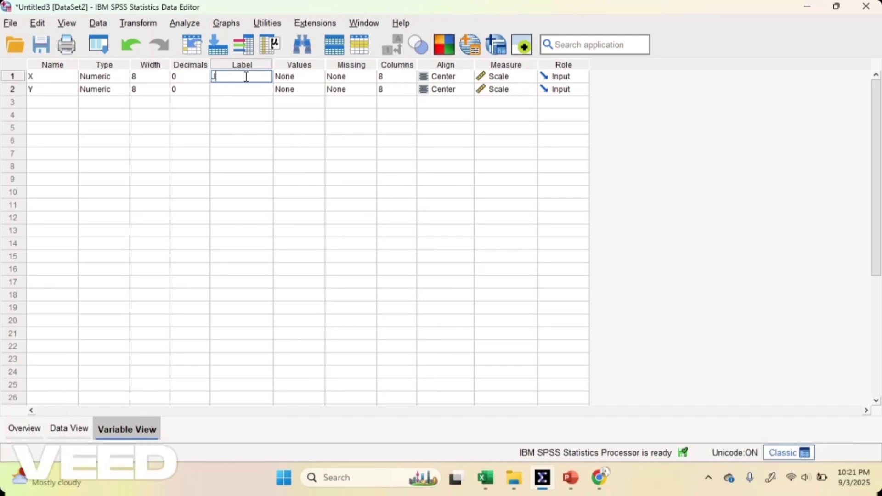
pyautogui.write('am Kerja')
pyautogui.press('Return')
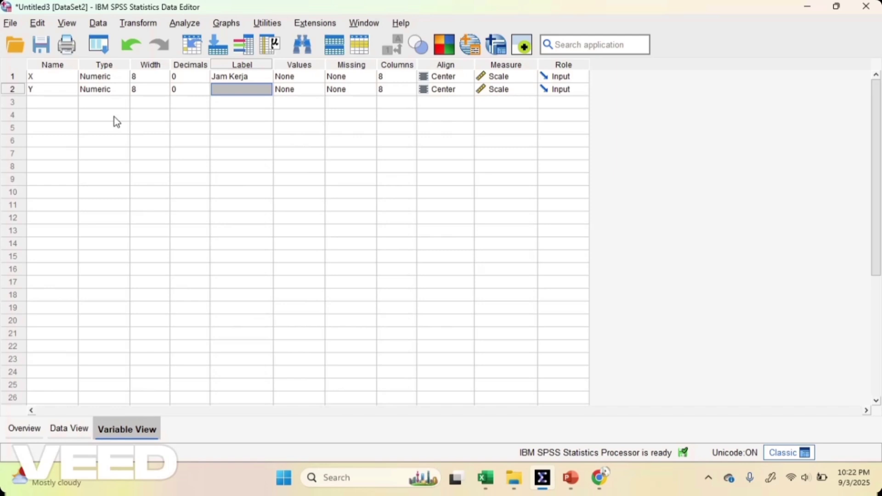
pyautogui.write('Produksi')
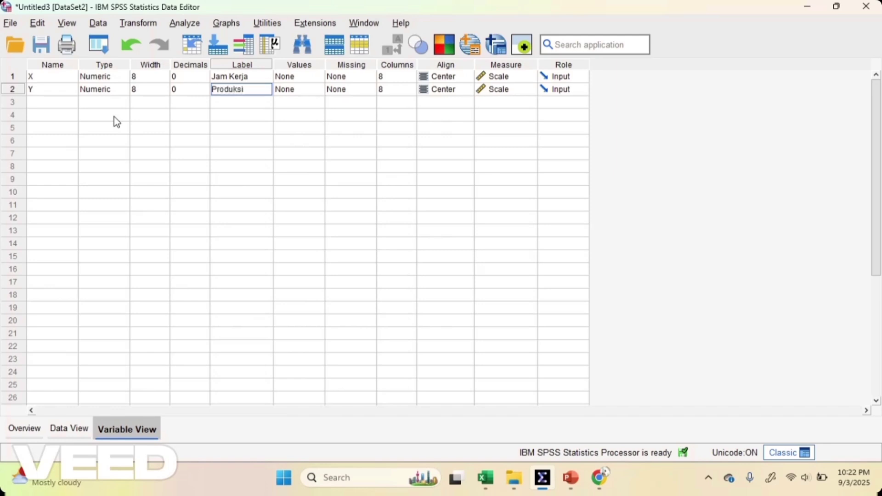
# - Set up a linear regression with Produksi [Y] as the dependent and Jam Kerja [X] as the independent variable
pyautogui.click(67, 429)
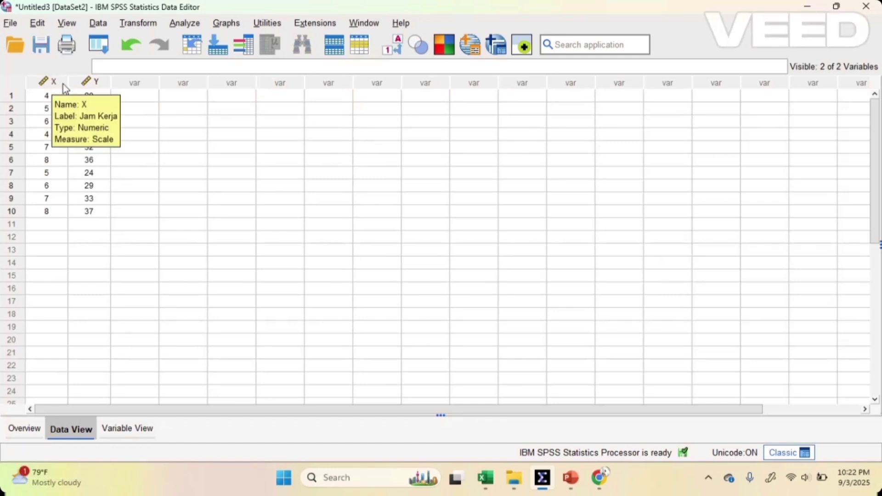
pyautogui.moveTo(85, 89)
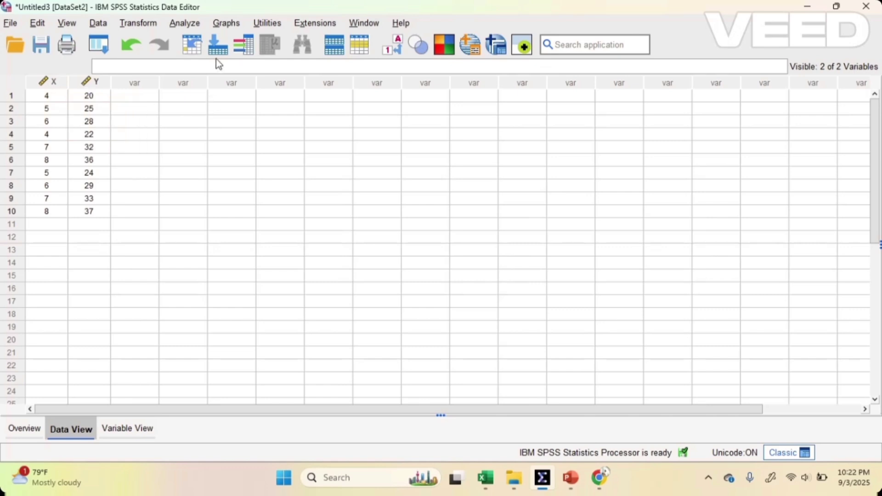
pyautogui.click(138, 147)
pyautogui.click(185, 23)
pyautogui.moveTo(235, 208)
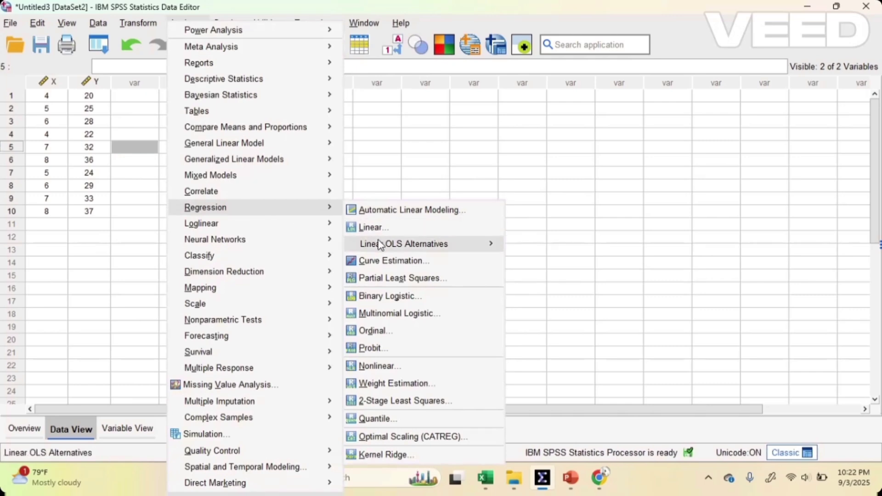
pyautogui.click(371, 227)
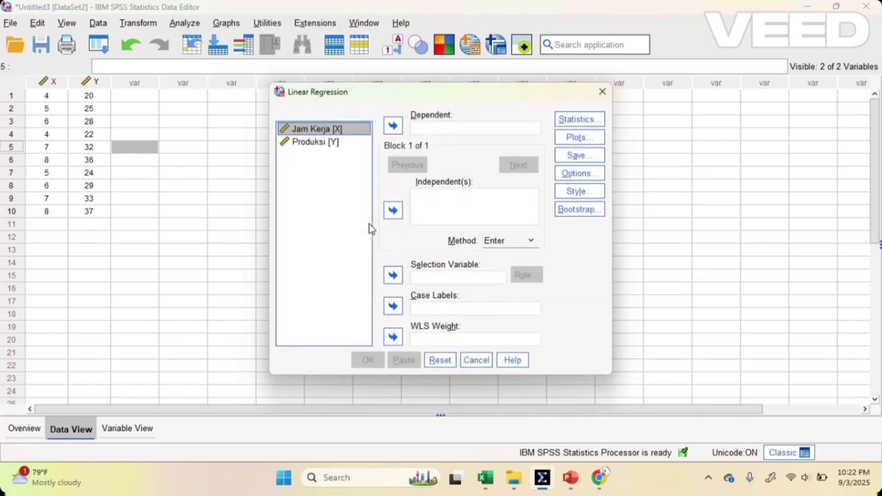
pyautogui.click(317, 142)
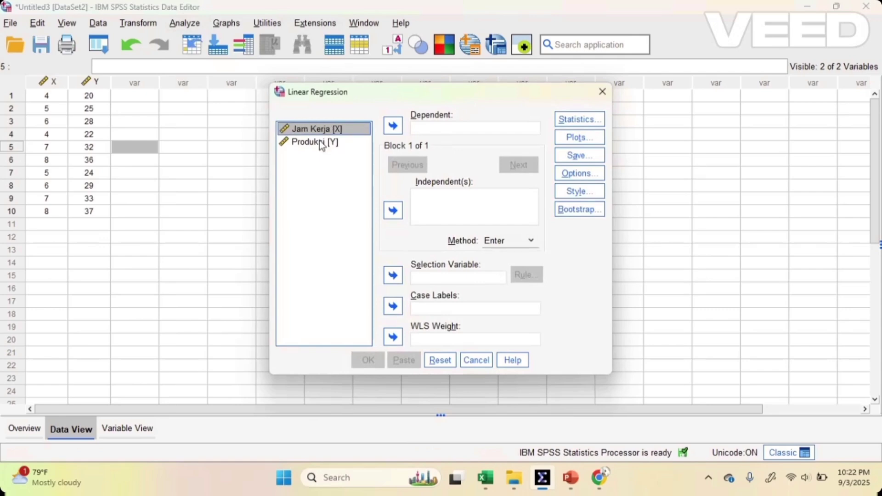
pyautogui.click(392, 126)
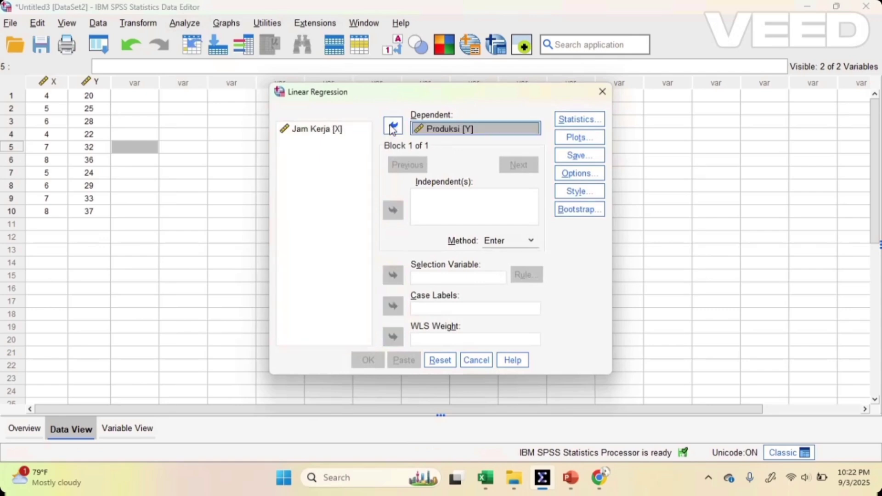
pyautogui.click(316, 130)
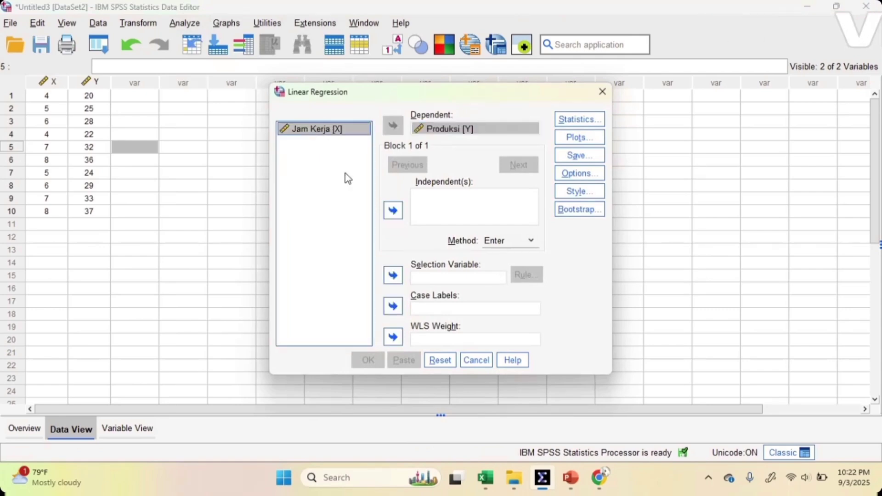
pyautogui.click(392, 217)
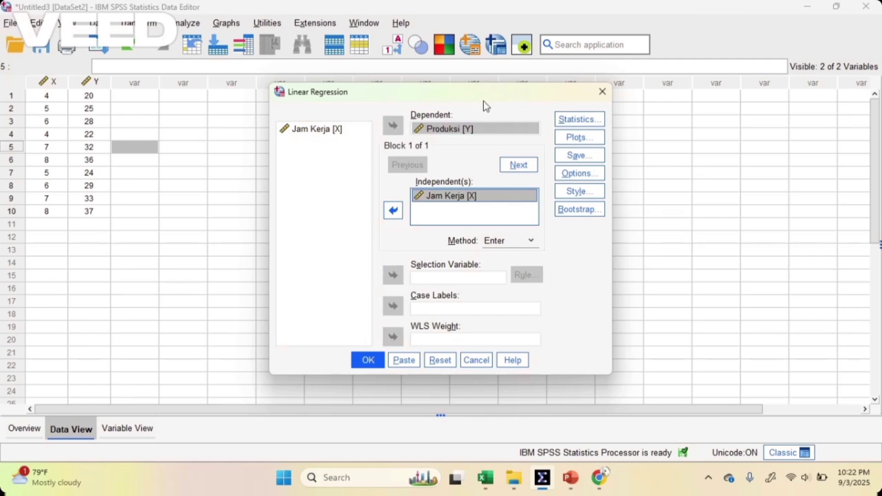
# - Save unstandardized residuals as a new variable, run the regression and return to the data editor
pyautogui.click(567, 143)
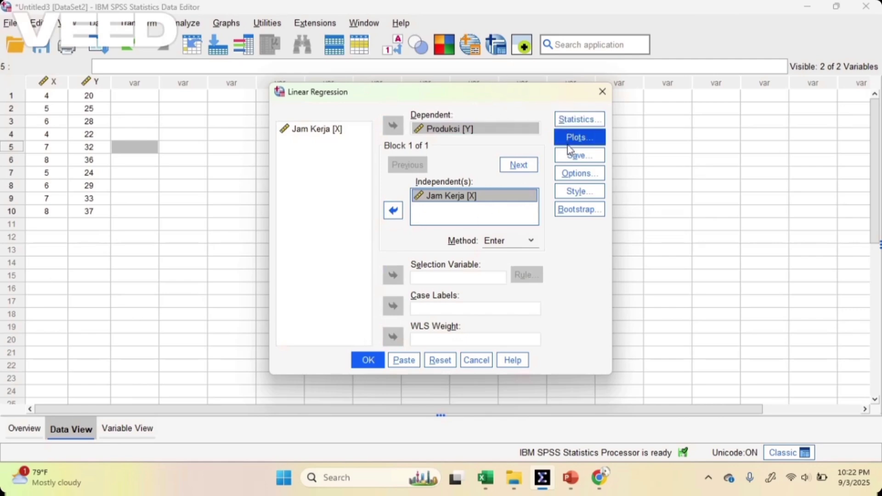
pyautogui.click(570, 156)
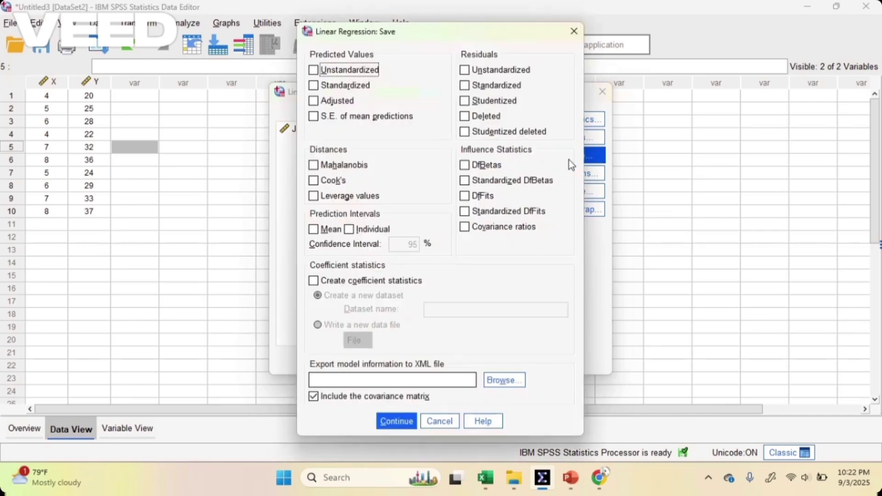
pyautogui.click(467, 72)
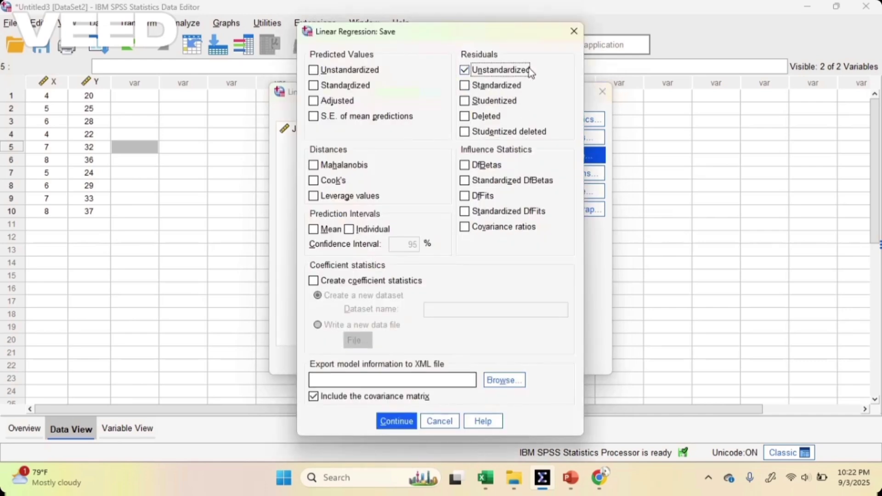
pyautogui.click(398, 426)
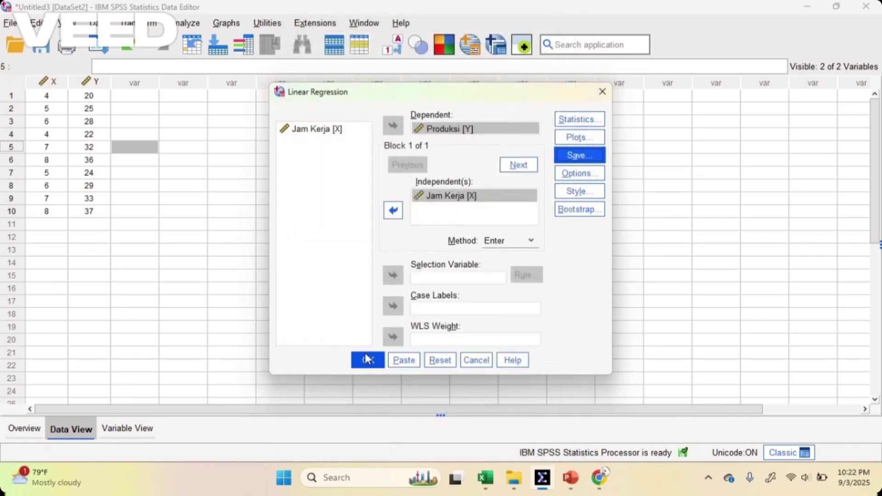
pyautogui.click(368, 359)
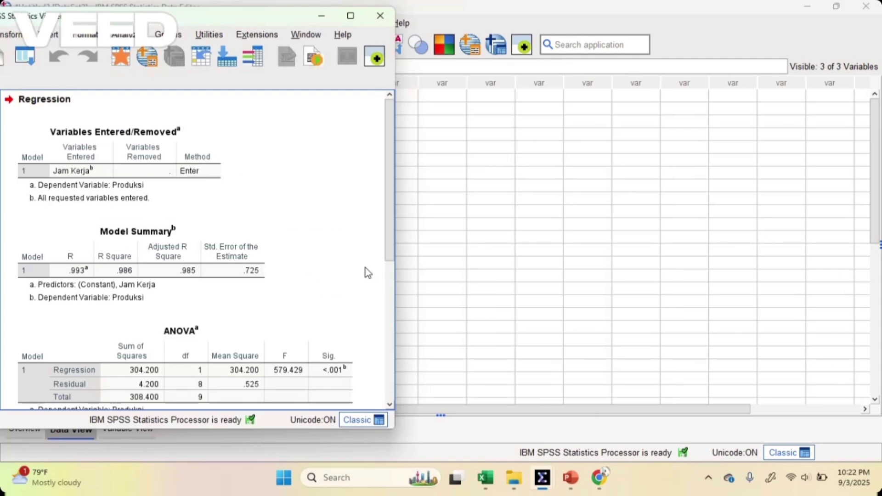
pyautogui.click(473, 300)
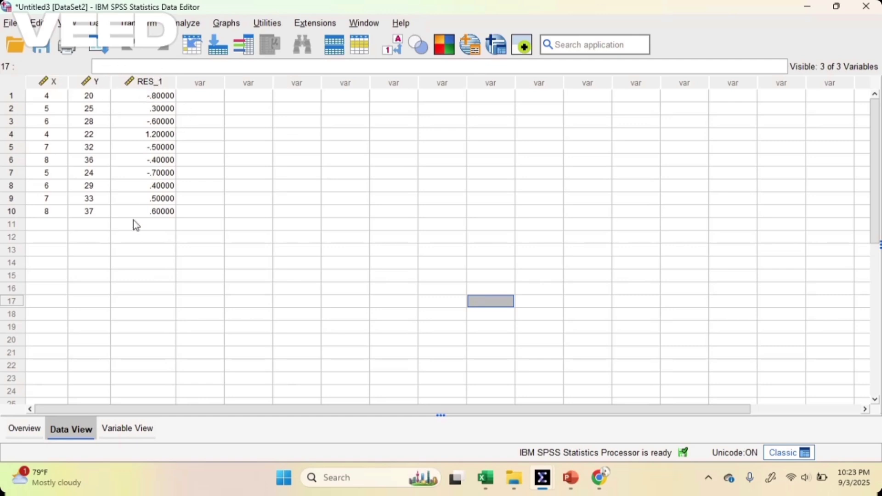
# - Set the RES_1 variable to 2 decimals and Center alignment
pyautogui.click(118, 435)
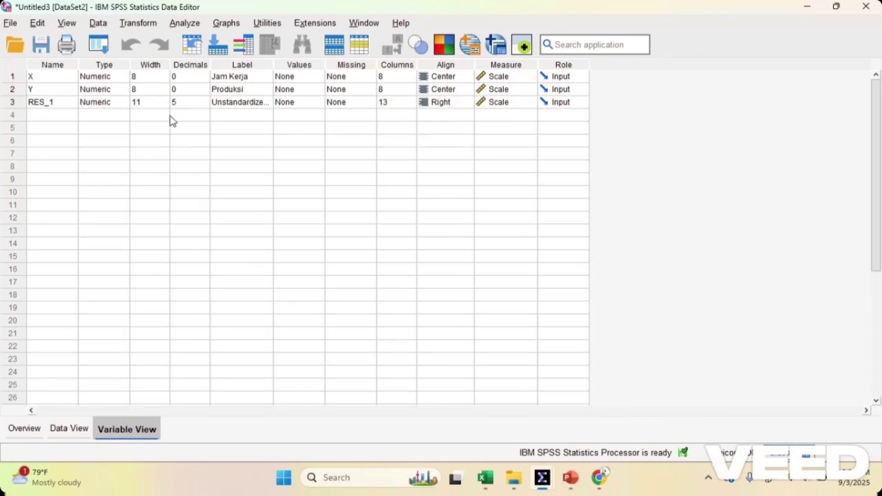
pyautogui.click(182, 102)
pyautogui.doubleClick(183, 102)
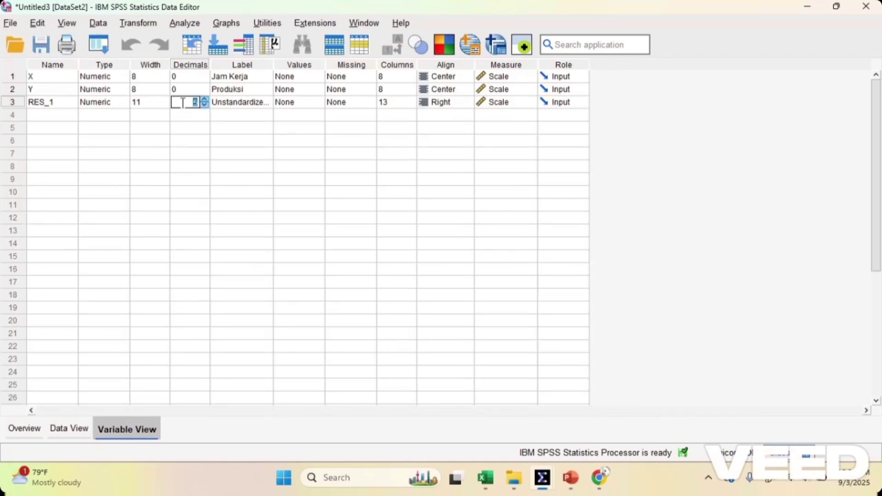
pyautogui.write('2')
pyautogui.click(349, 139)
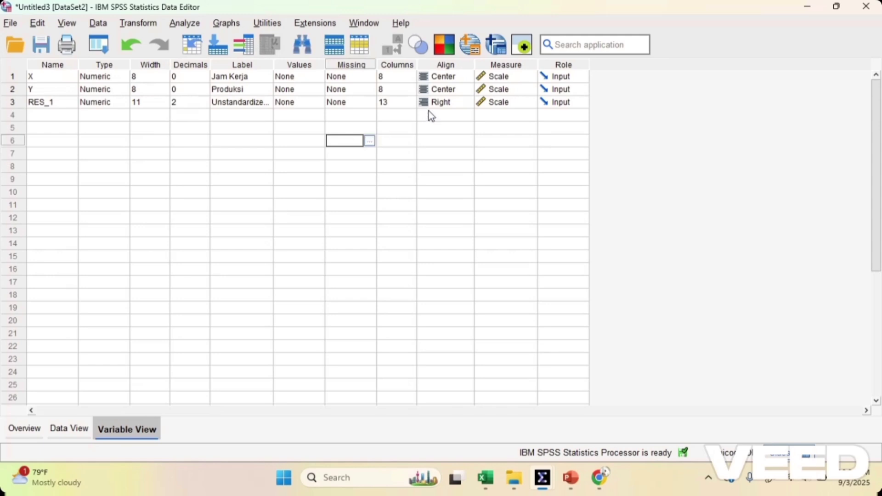
pyautogui.click(445, 112)
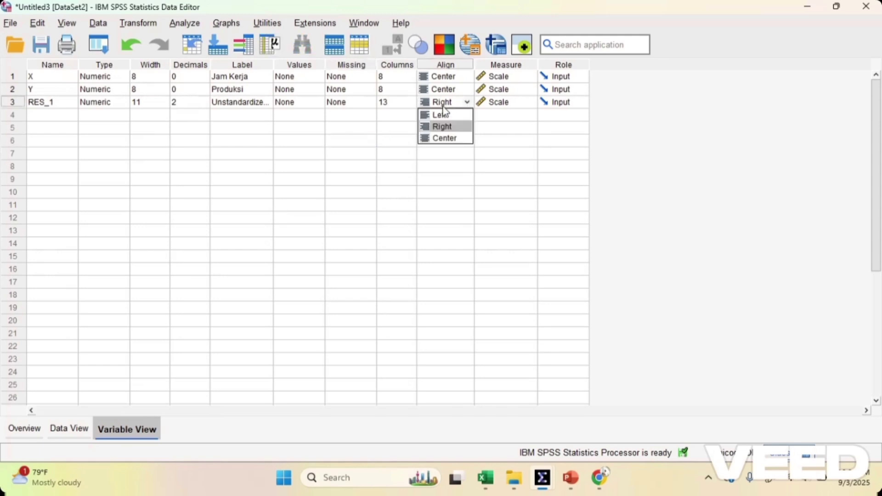
pyautogui.click(449, 138)
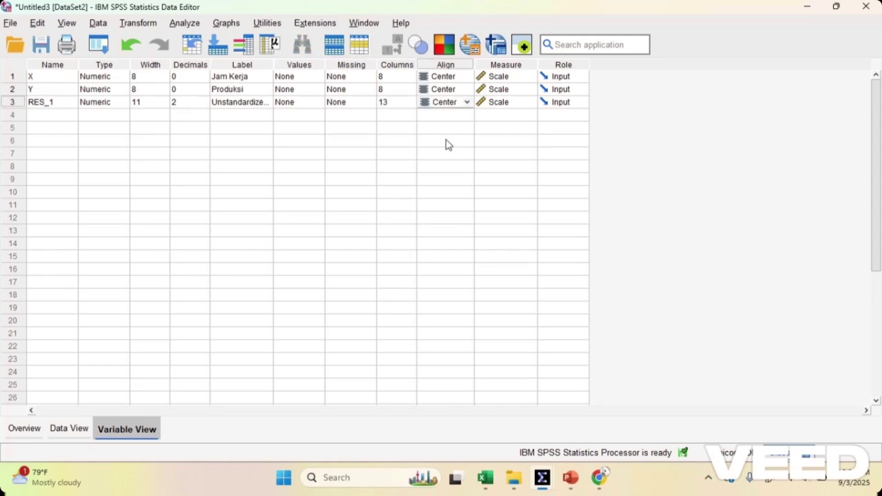
# - Set up an Explore analysis with Unstandardized Residual as the dependent variable, keeping Descriptives with a 95% confidence interval for the mean
pyautogui.click(72, 421)
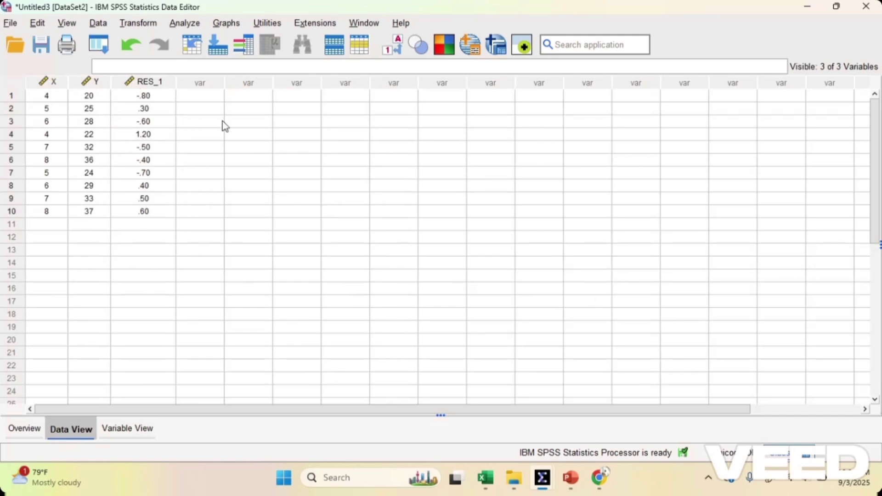
pyautogui.click(183, 24)
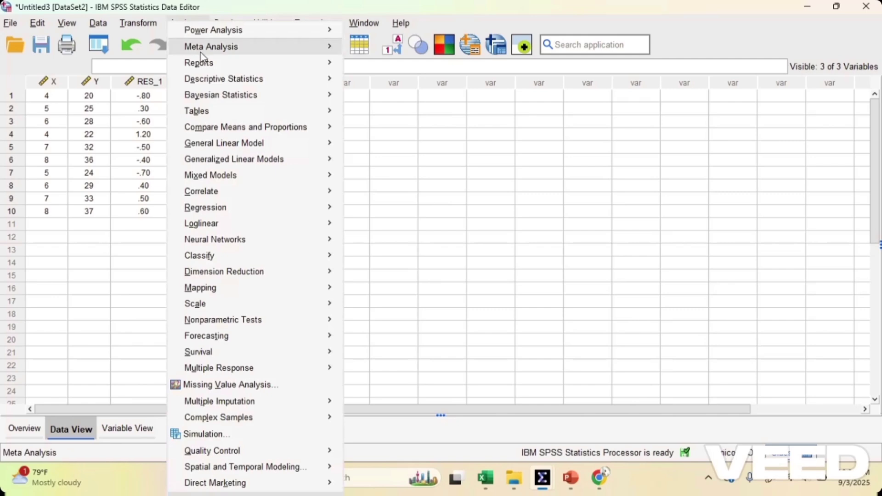
pyautogui.moveTo(221, 86)
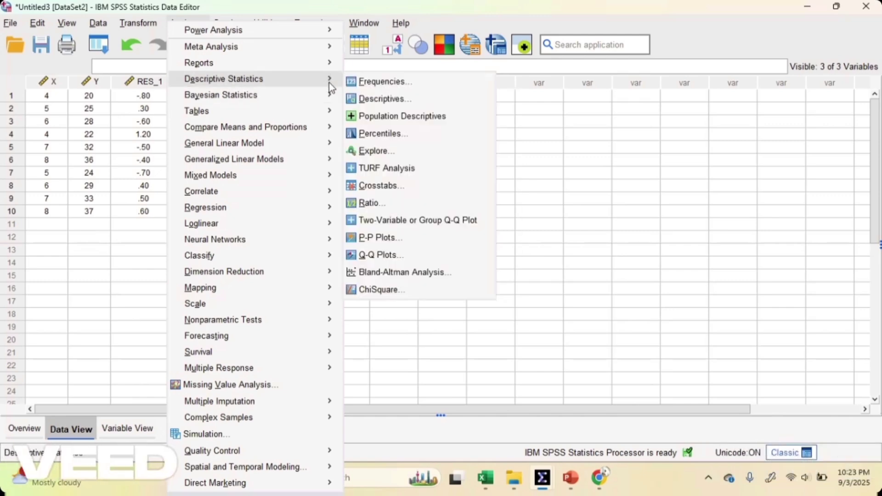
pyautogui.click(380, 151)
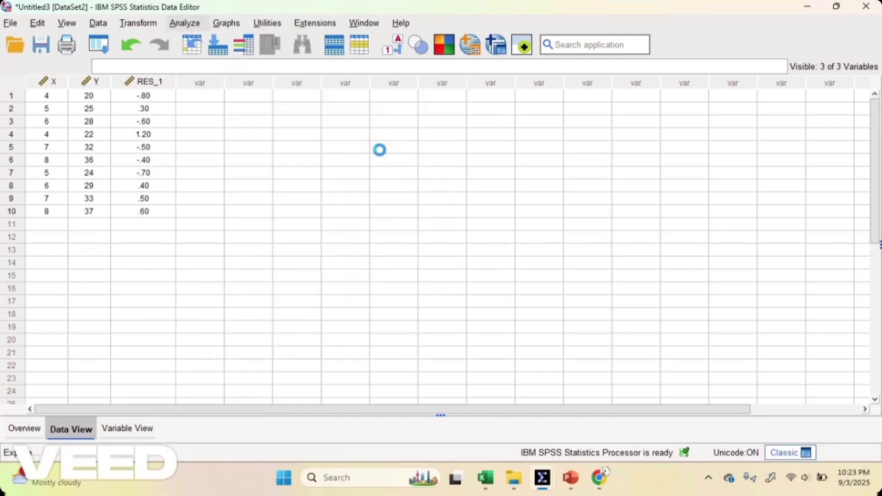
pyautogui.click(363, 192)
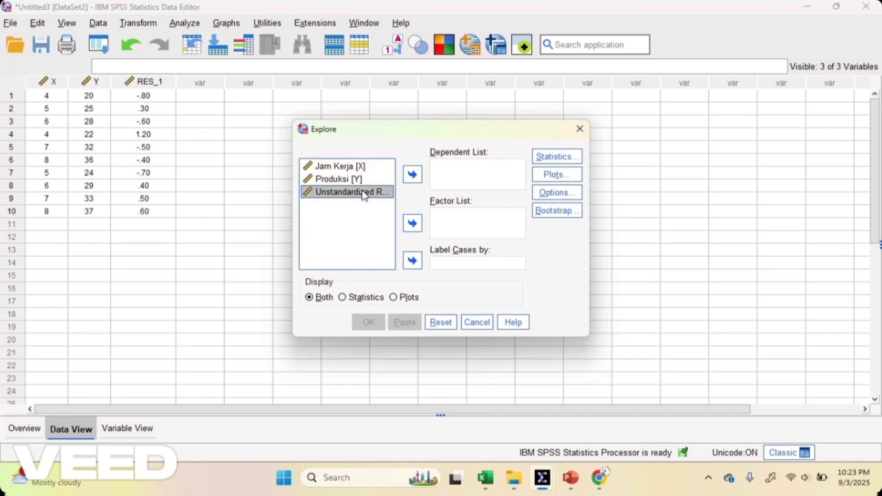
pyautogui.click(412, 175)
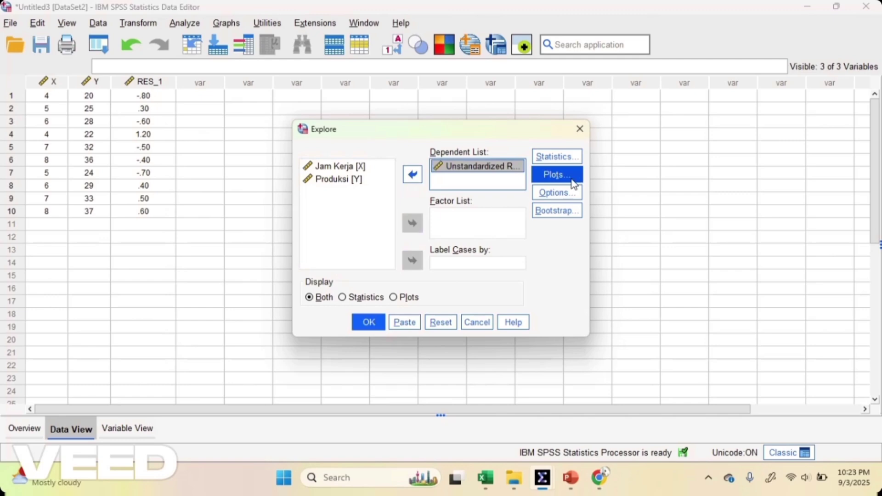
pyautogui.click(559, 159)
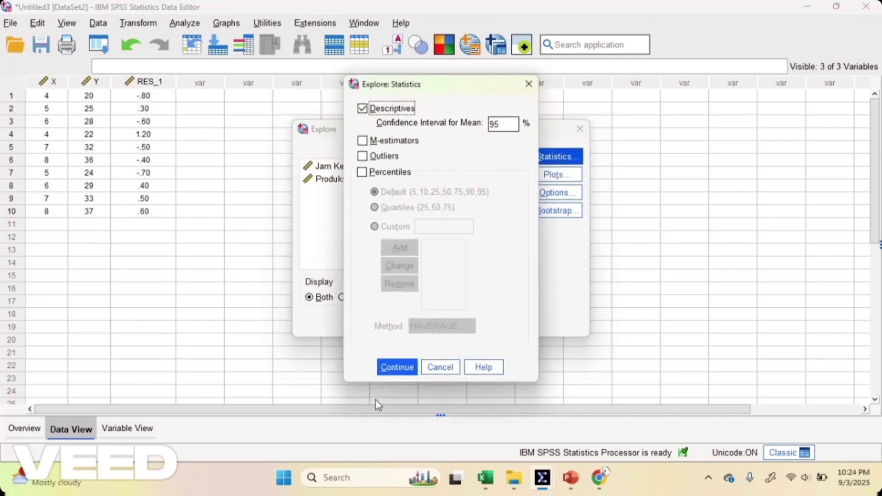
pyautogui.click(397, 367)
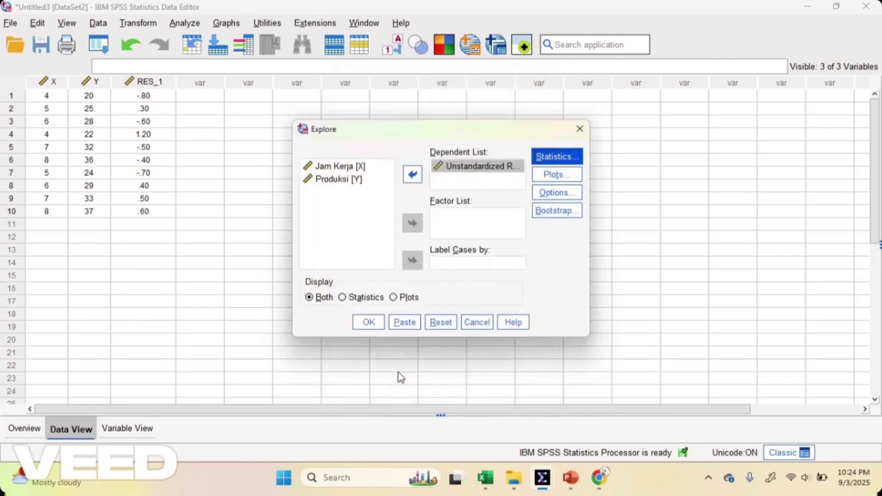
# - Replace the stem-and-leaf plot with a histogram, include normality plots with tests, and run the Explore analysis
pyautogui.click(553, 174)
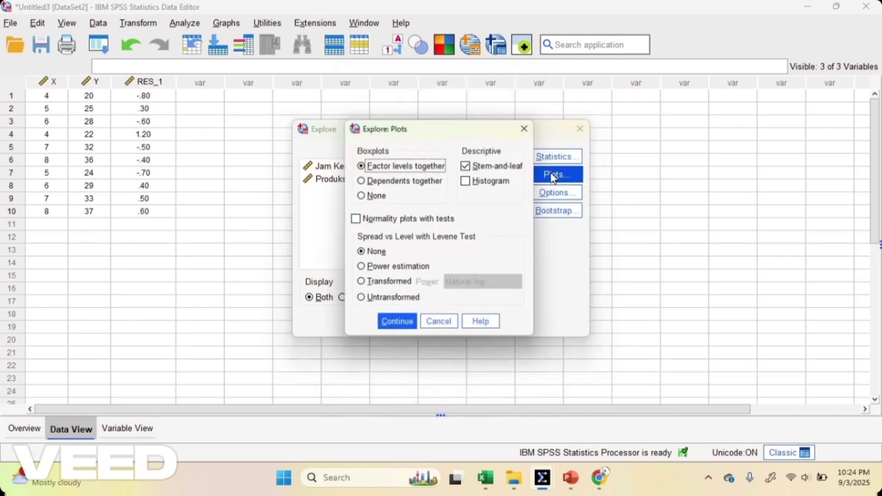
pyautogui.click(468, 165)
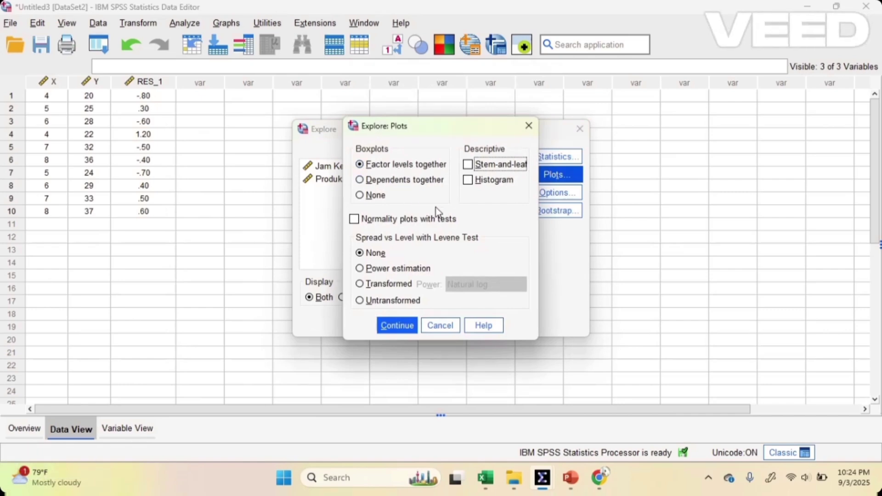
pyautogui.click(469, 181)
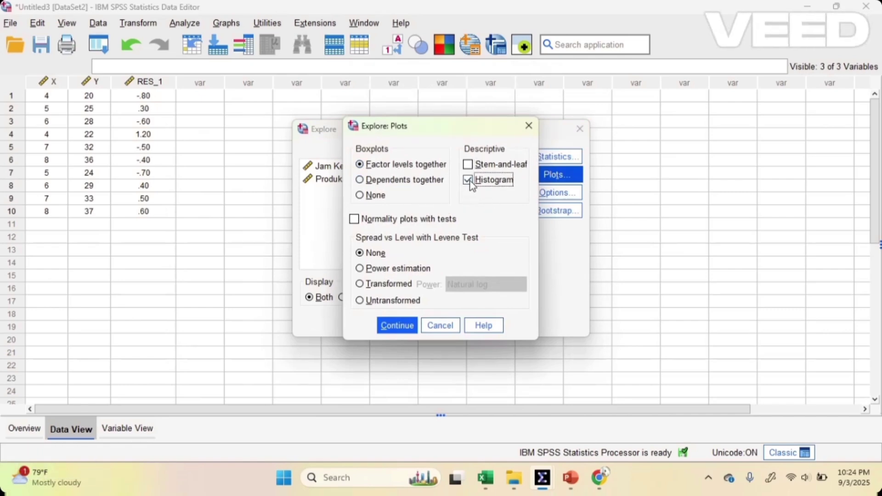
pyautogui.click(354, 220)
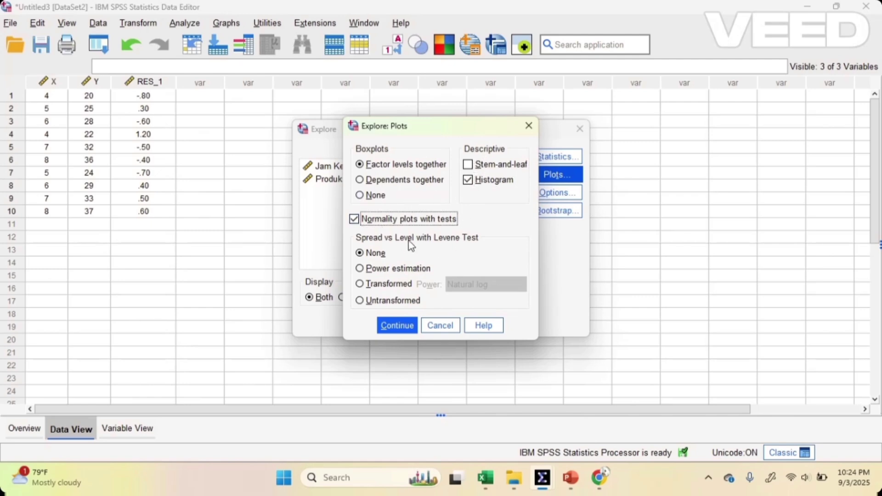
pyautogui.click(391, 331)
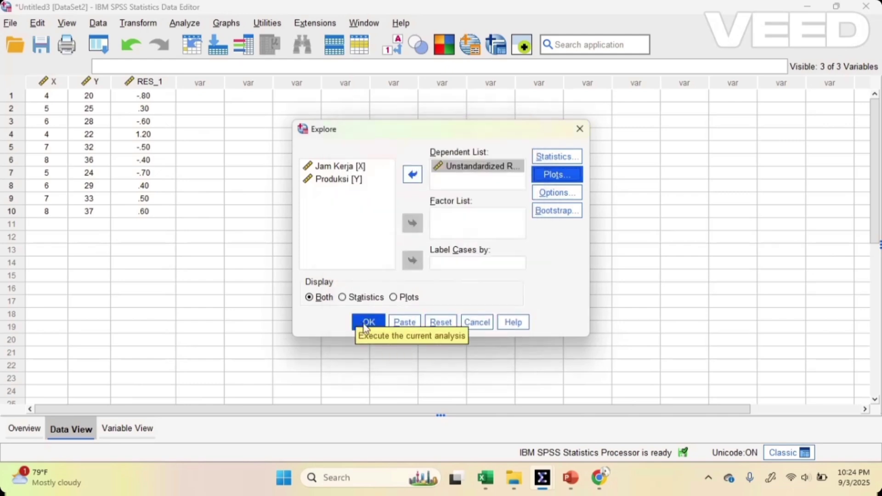
pyautogui.click(366, 325)
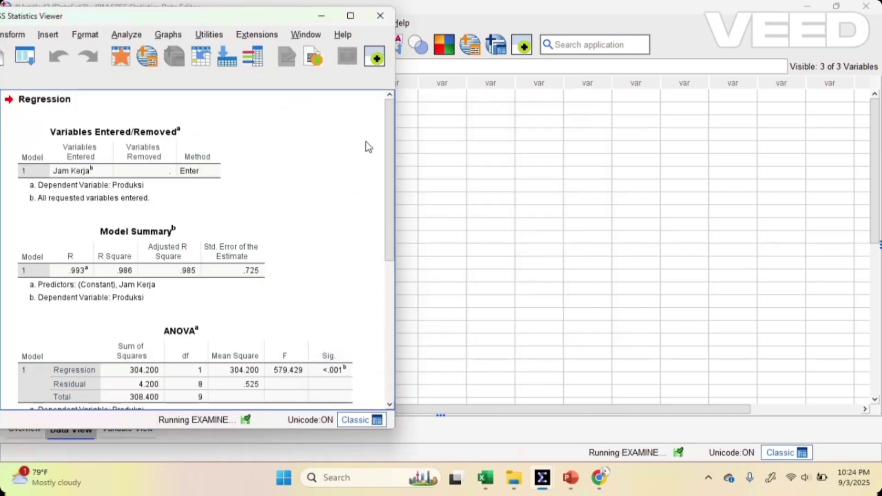
# - Maximize the output viewer and examine the residual's Explore results, from the descriptives through the normal and detrended Q-Q plots to the boxplot
pyautogui.click(350, 17)
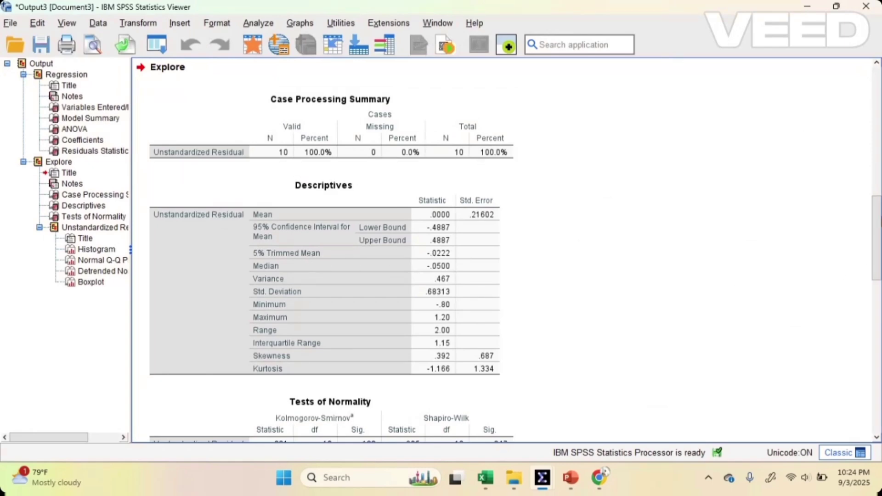
pyautogui.moveTo(877, 237); pyautogui.dragTo(879, 294)
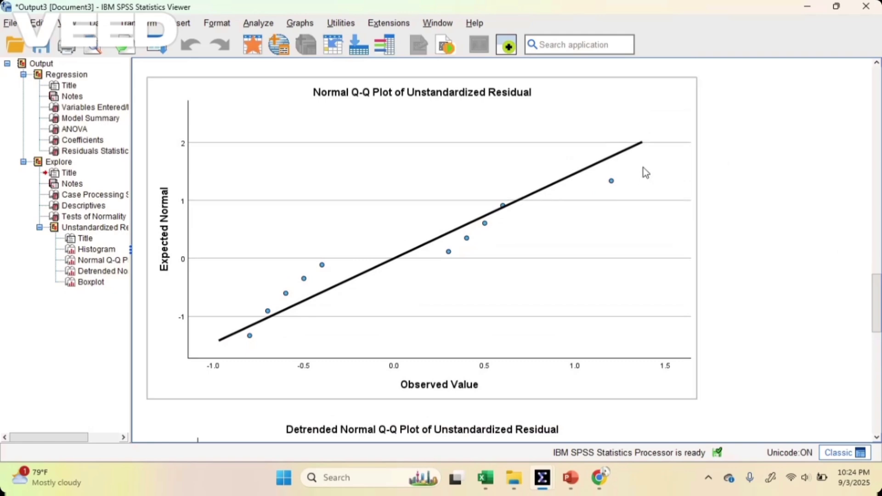
pyautogui.scroll(-5, 879, 290)
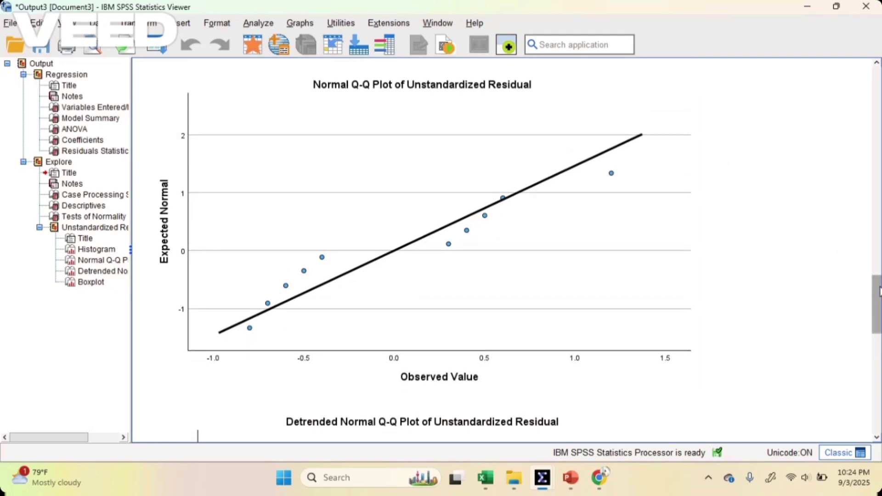
pyautogui.click(272, 146)
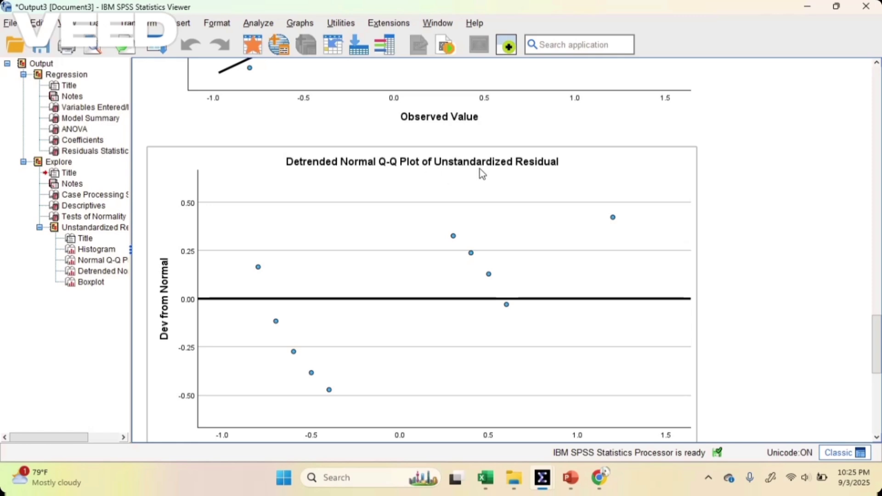
pyautogui.click(720, 266)
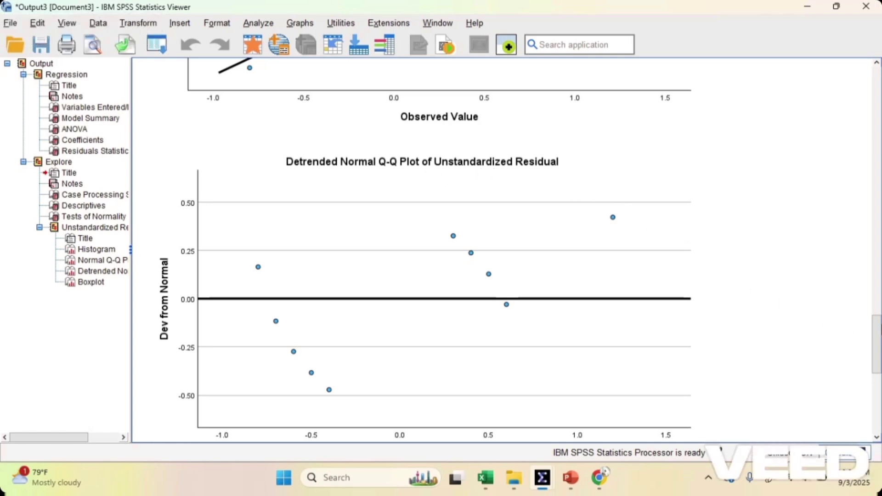
pyautogui.moveTo(878, 334); pyautogui.dragTo(878, 395)
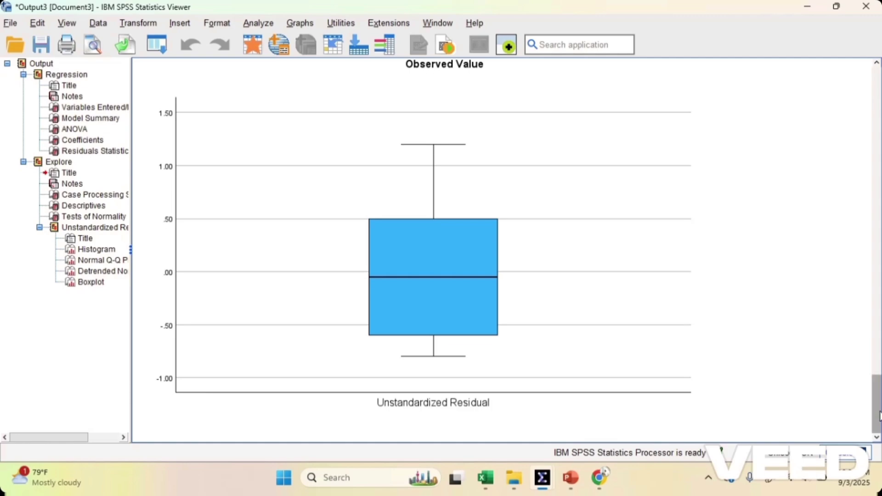
pyautogui.moveTo(878, 416); pyautogui.dragTo(878, 397)
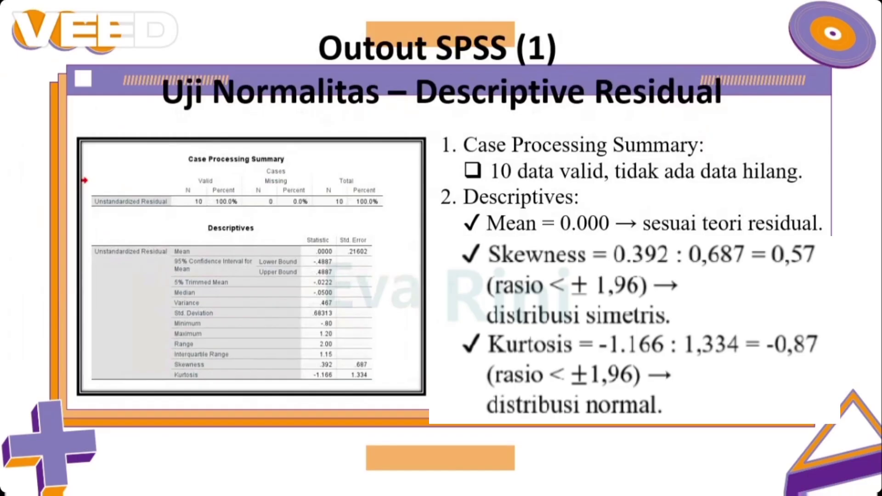